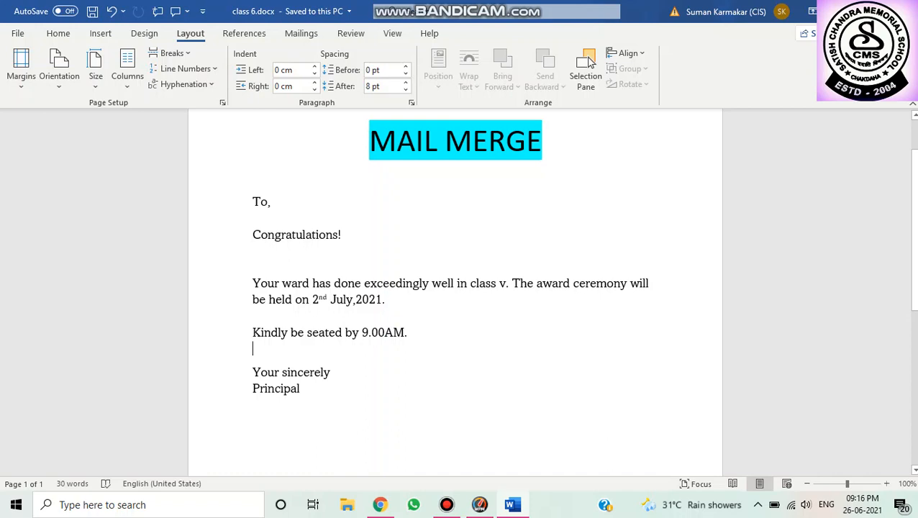
Step: Place the insertion point on the blank line below "To," and start the Step-by-Step Mail Merge Wizard
key("ctrl+a")
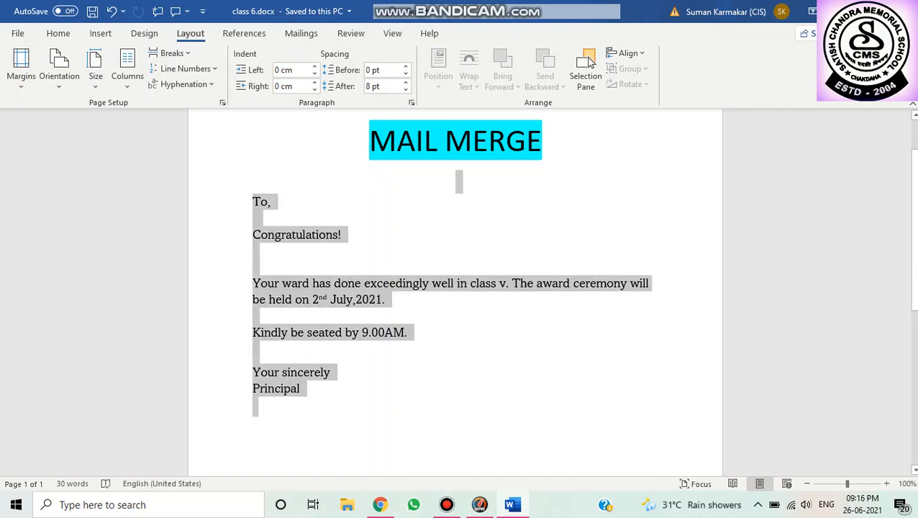
left_click(256, 218)
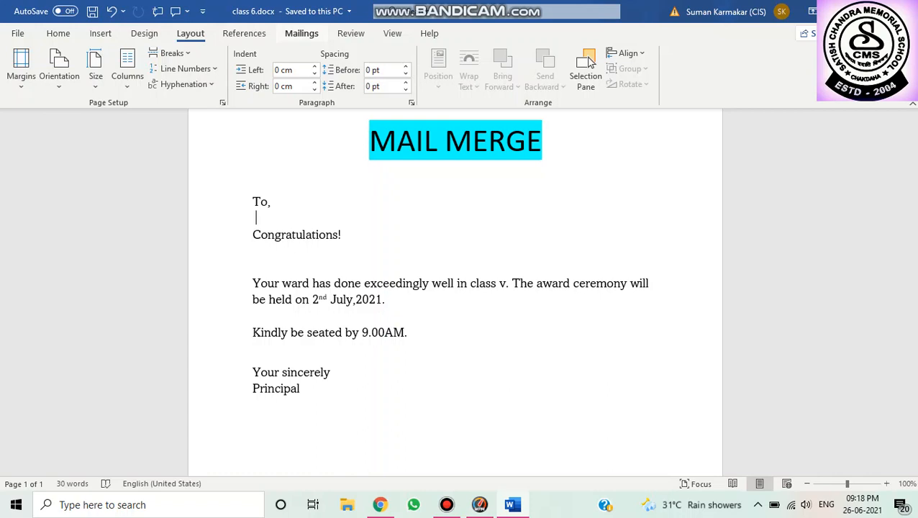
left_click(301, 33)
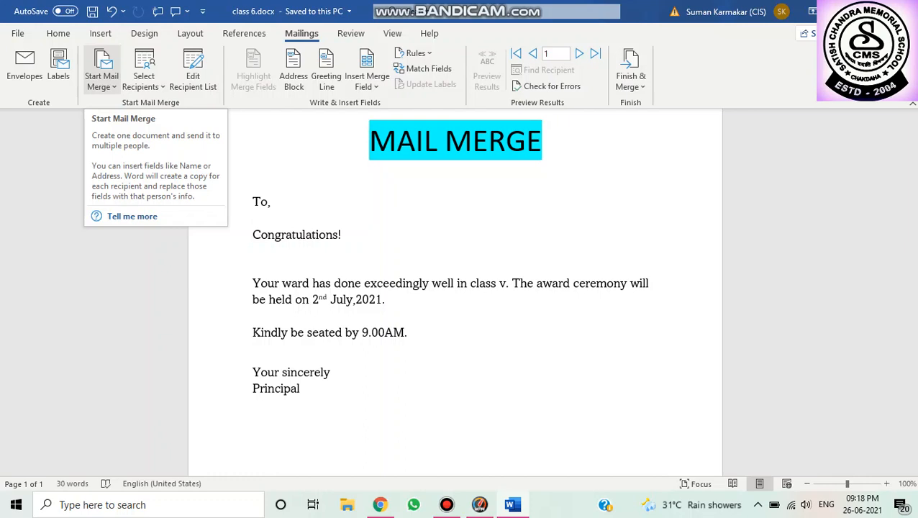
left_click(102, 81)
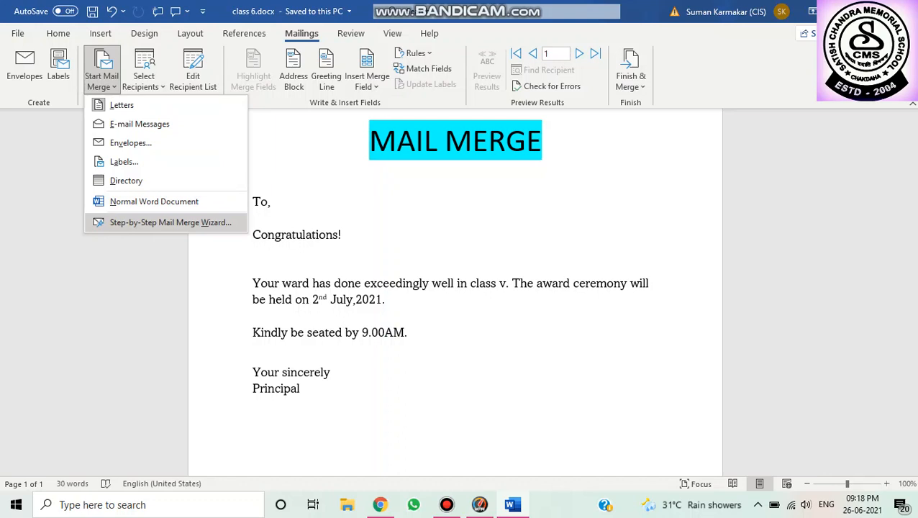
left_click(171, 222)
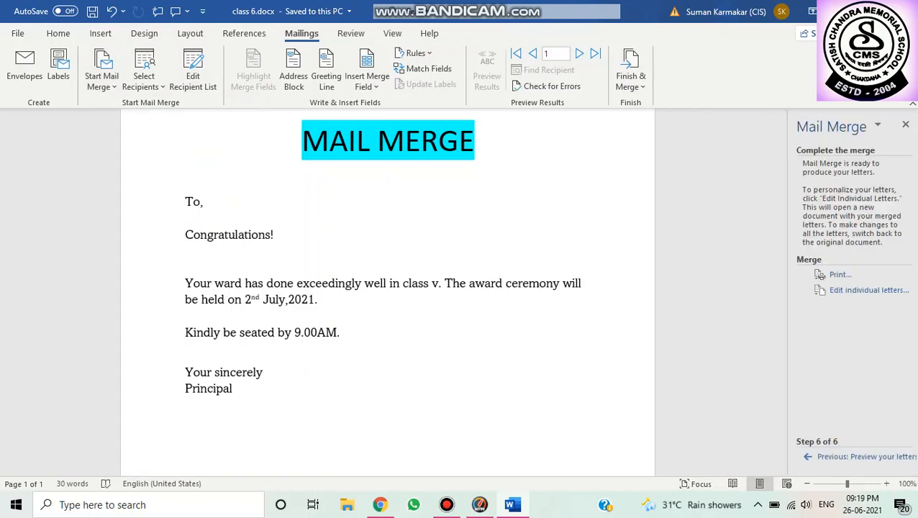
Step: Go back to the wizard's document type step and continue with Letters as the document type
left_click(849, 456)
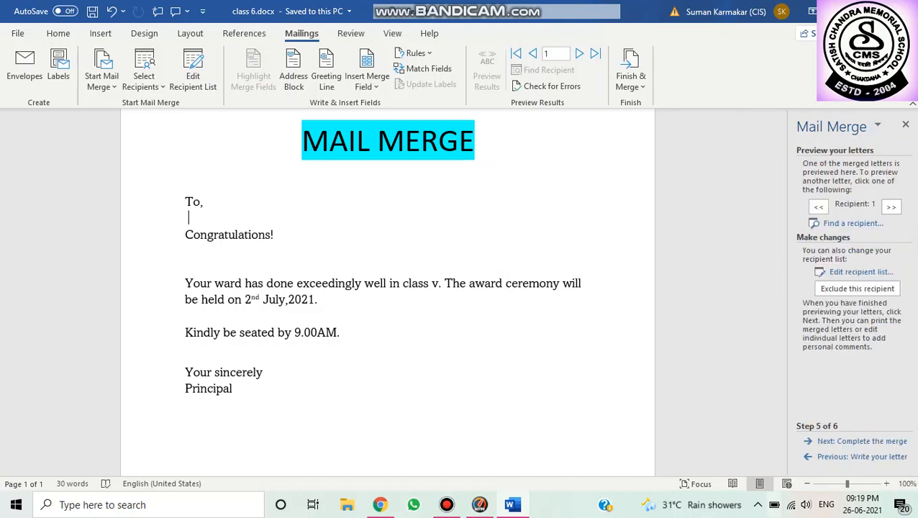
left_click(848, 456)
left_click(849, 456)
left_click(848, 456)
left_click(848, 457)
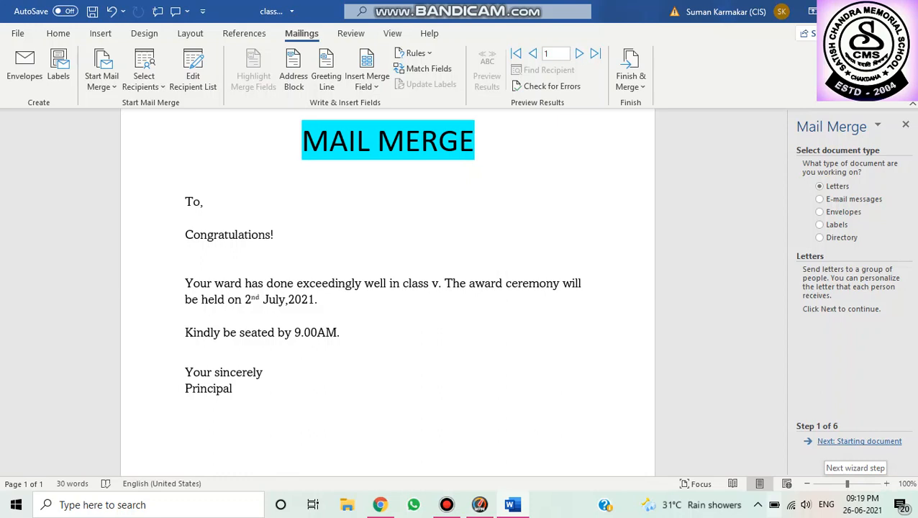
left_click(858, 441)
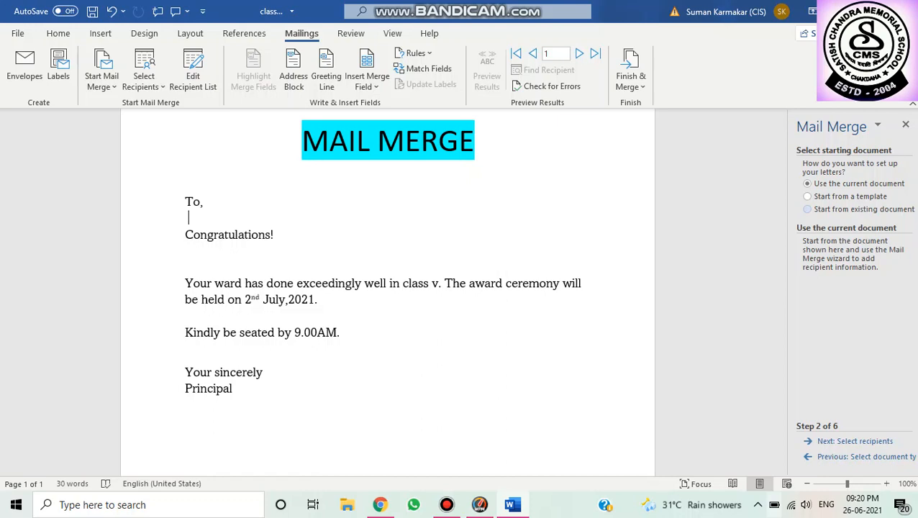
Step: Use the current document as the starting document and continue to recipient selection
left_click(807, 210)
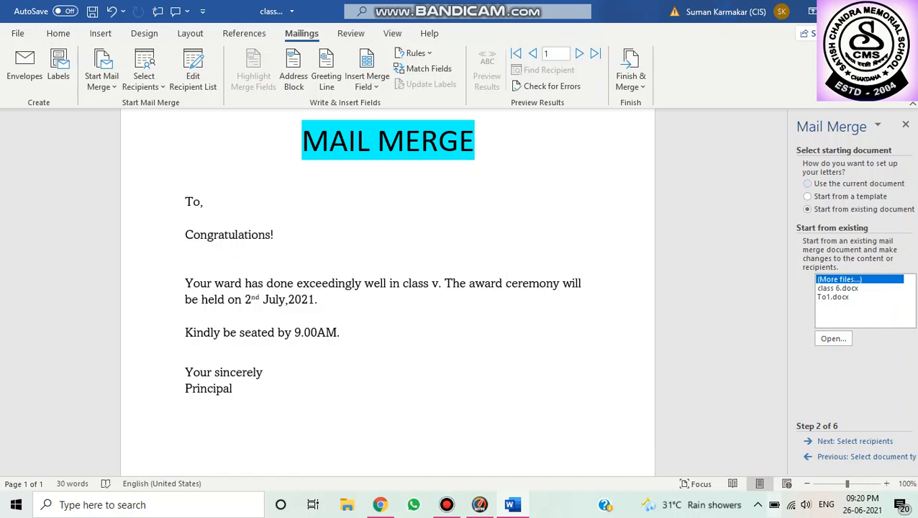
left_click(806, 184)
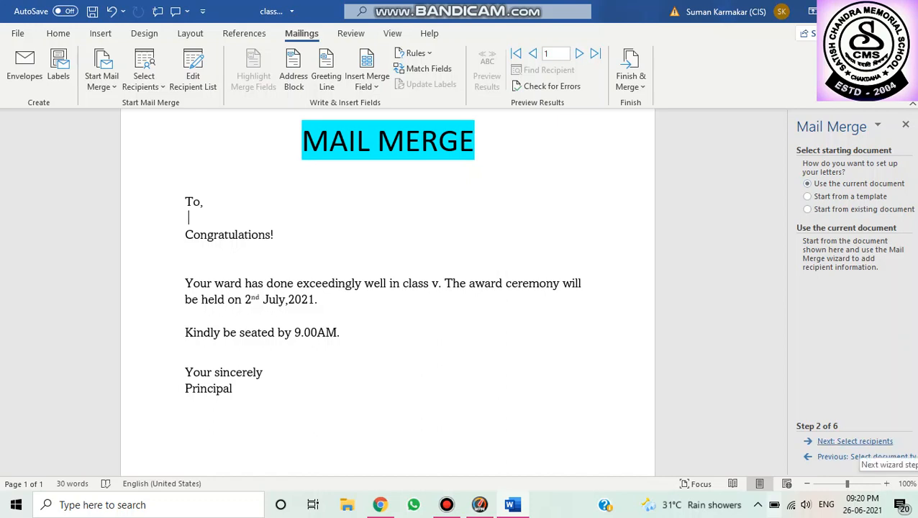
left_click(854, 441)
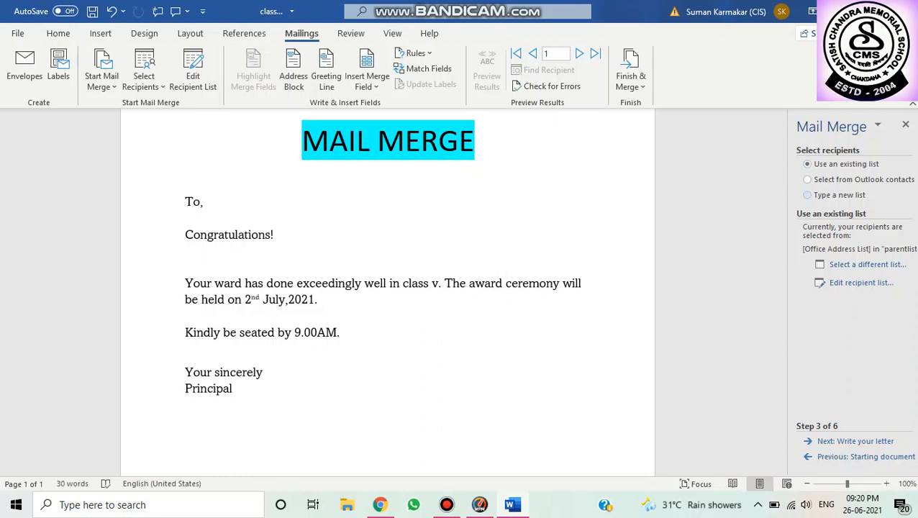
Step: Create a new recipient list and fill in the first entry with the title Mr and the recipient's first and last names
left_click(807, 195)
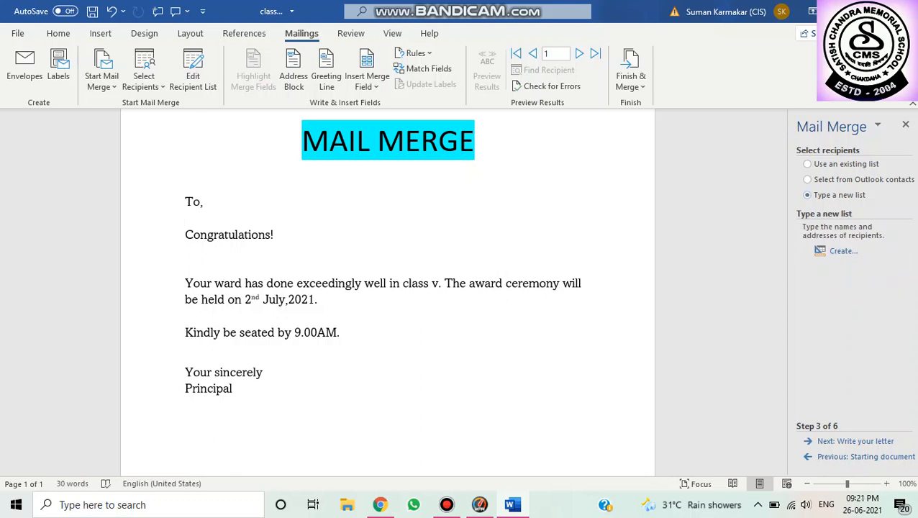
left_click(843, 251)
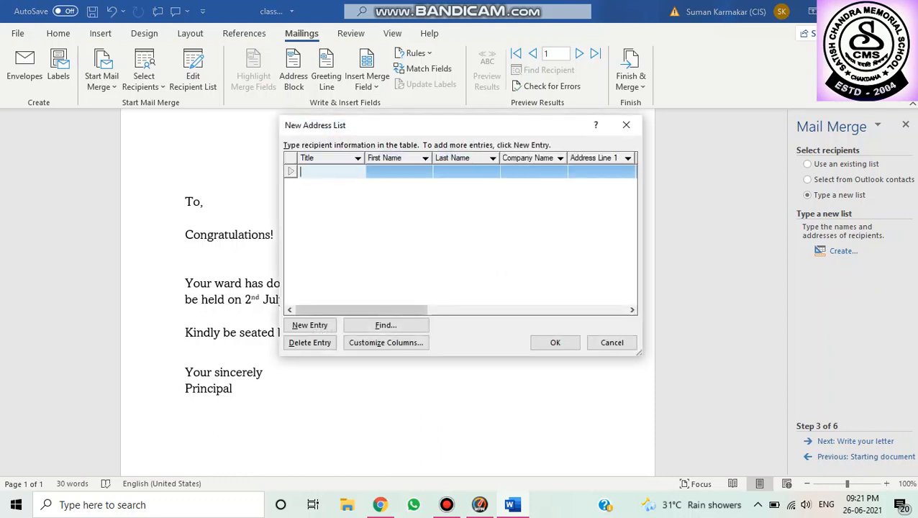
mouse_move(381, 310)
left_mouse_down()
mouse_move(580, 310)
mouse_move(381, 310)
left_mouse_up()
type("Mr")
key("Tab")
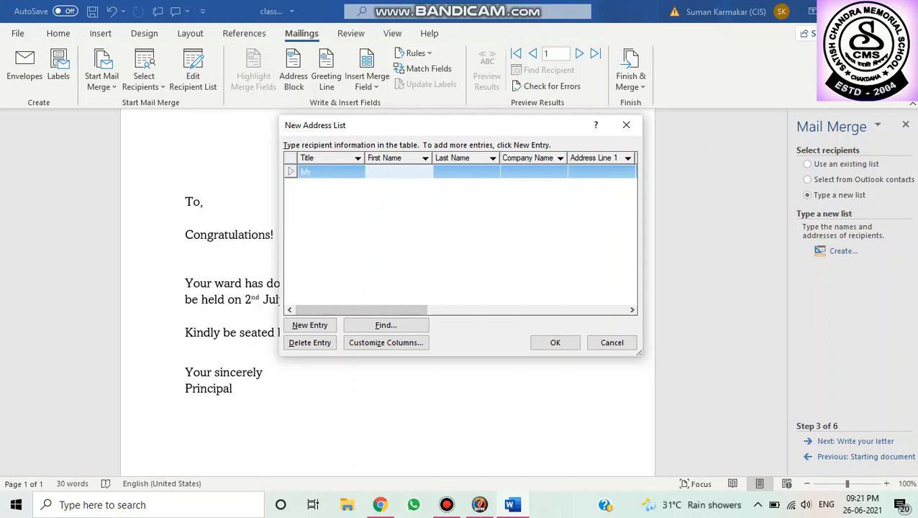
type("Kunal")
key("Tab")
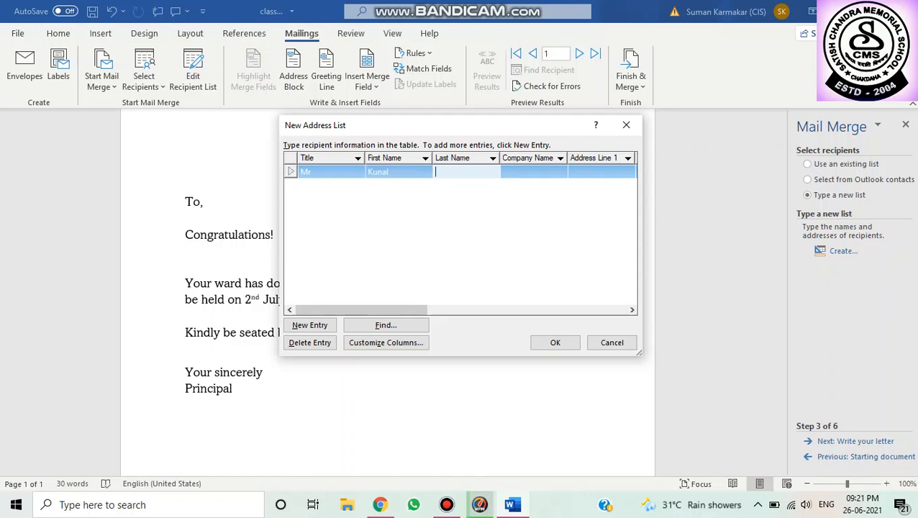
type("Arora")
key("Tab")
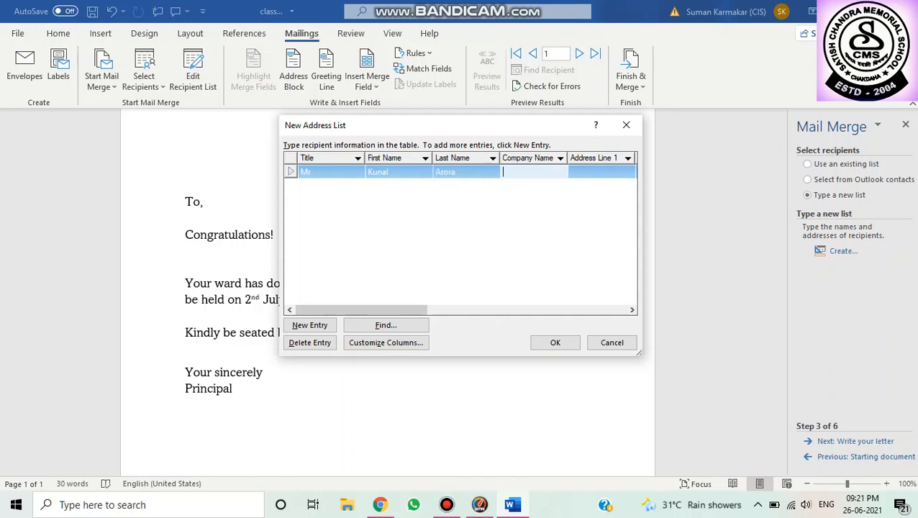
Step: Leave the first recipient's company name and second address line empty, and fill in Address Line 1 and City
key("Tab")
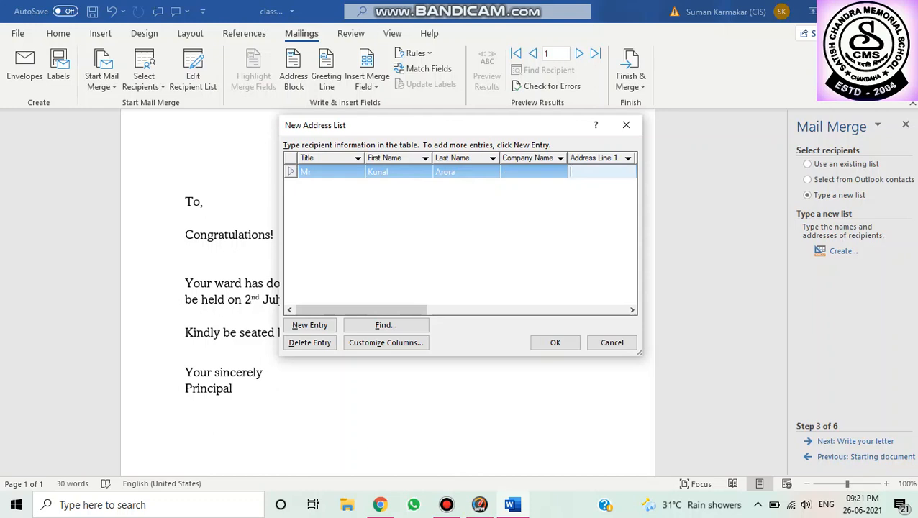
type("S_")
key("BackSpace")
type("-111")
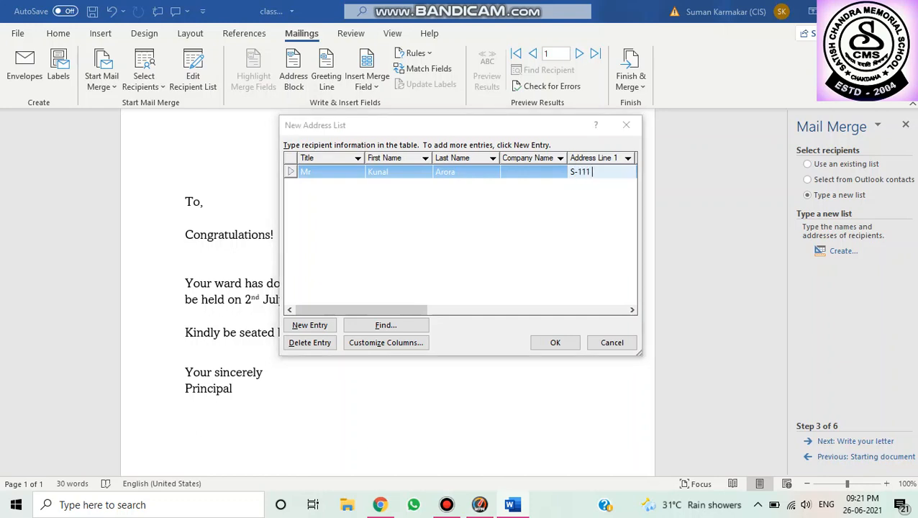
type(" , ")
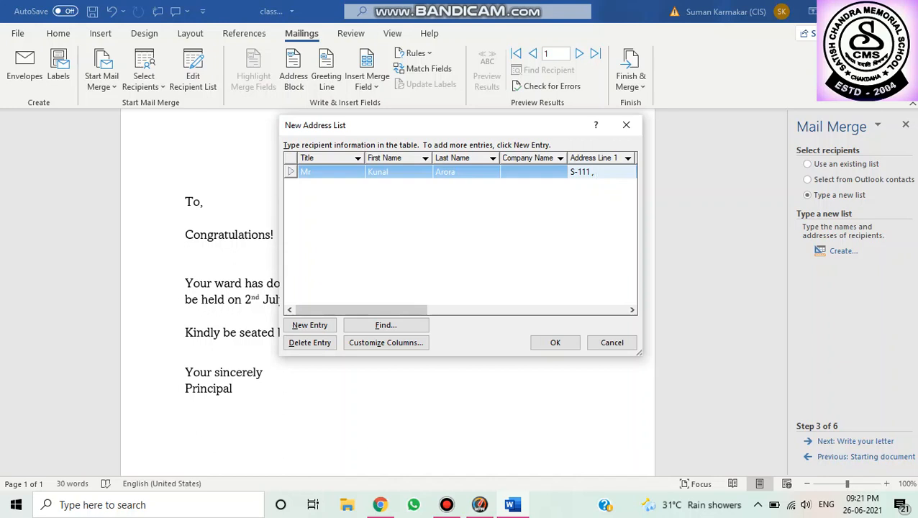
type("plot 3,Rohini")
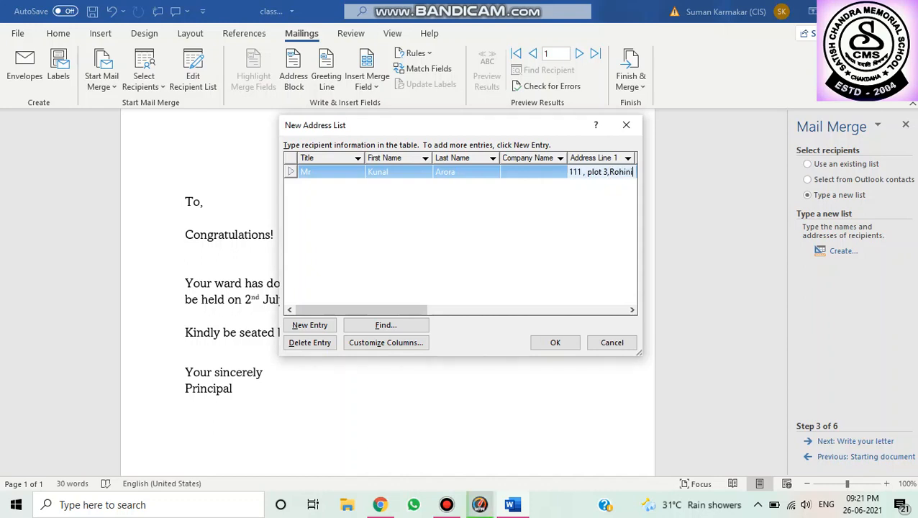
key("Tab")
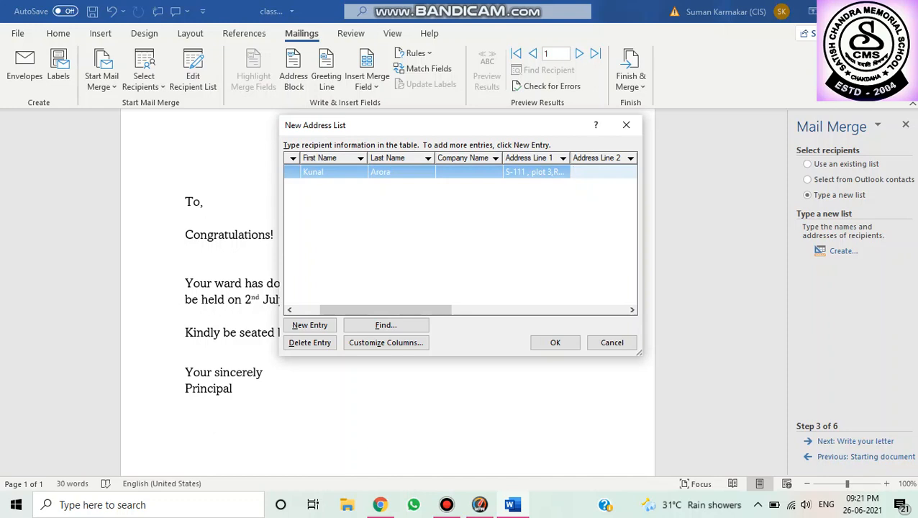
key("Tab")
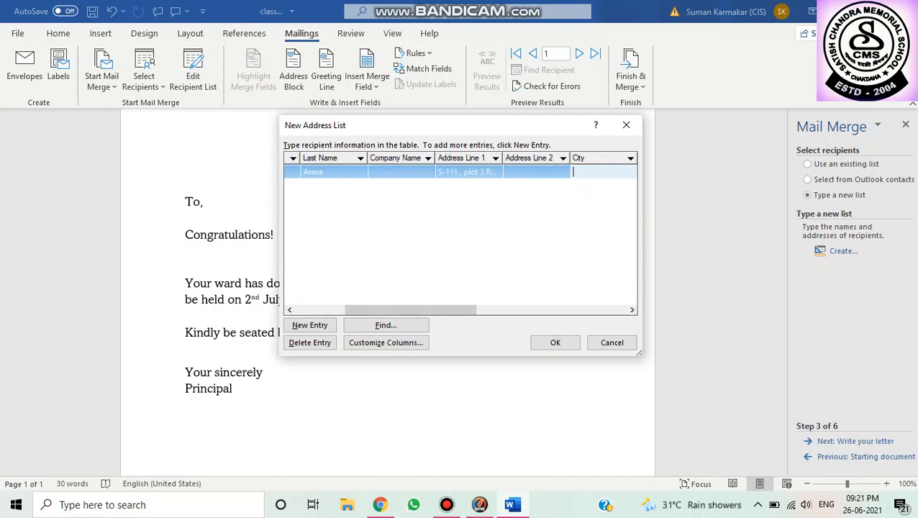
type("Delhi")
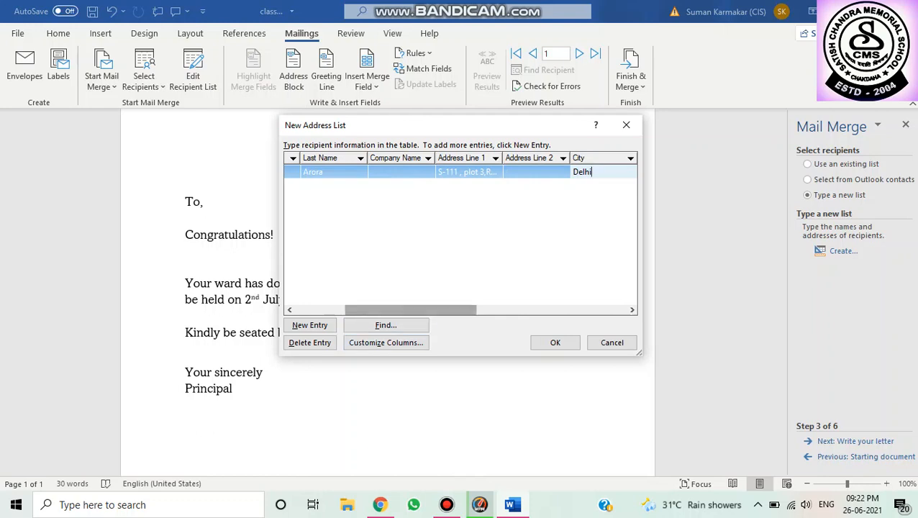
Step: Add a second entry to the address list with the title Ms and the recipient's first and last names
left_click_drag(395, 310, 346, 310)
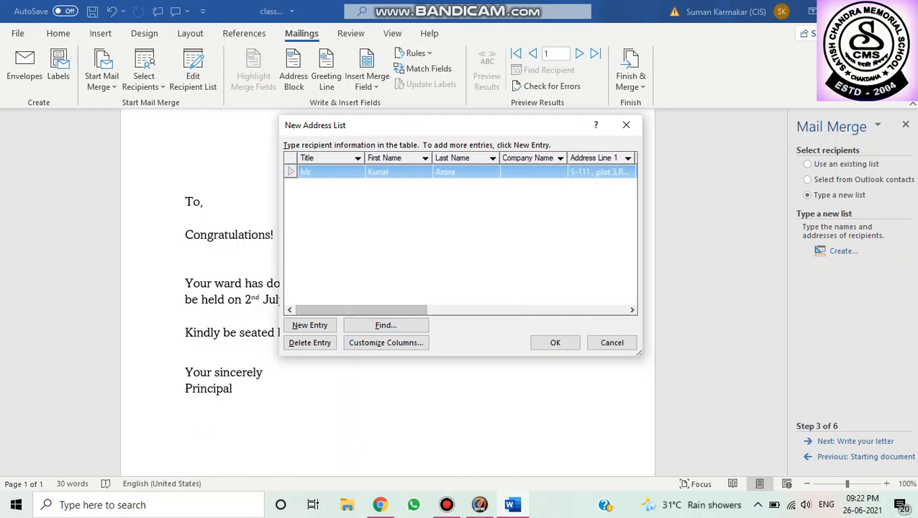
left_click(309, 325)
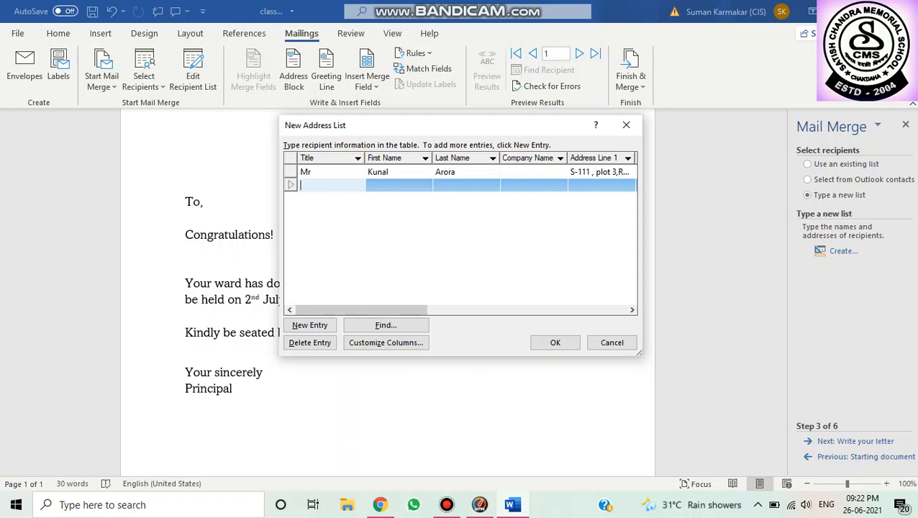
type("Ms")
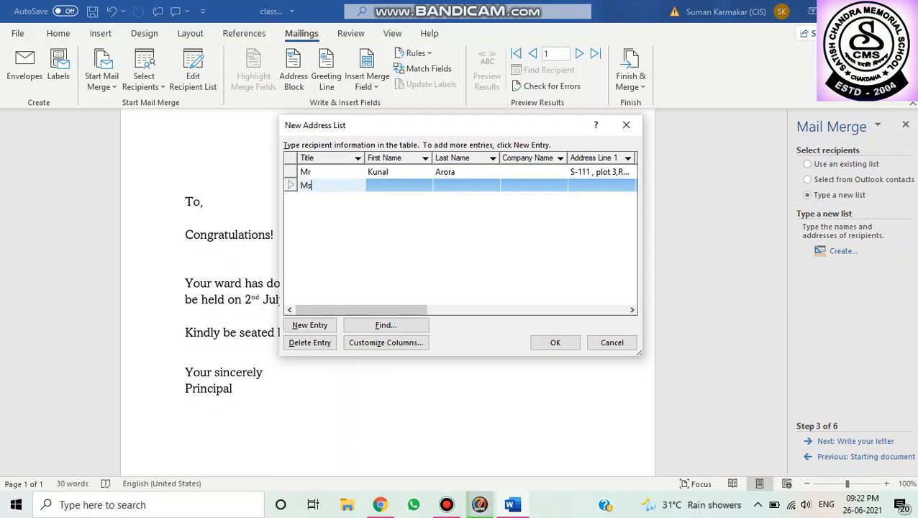
type("s")
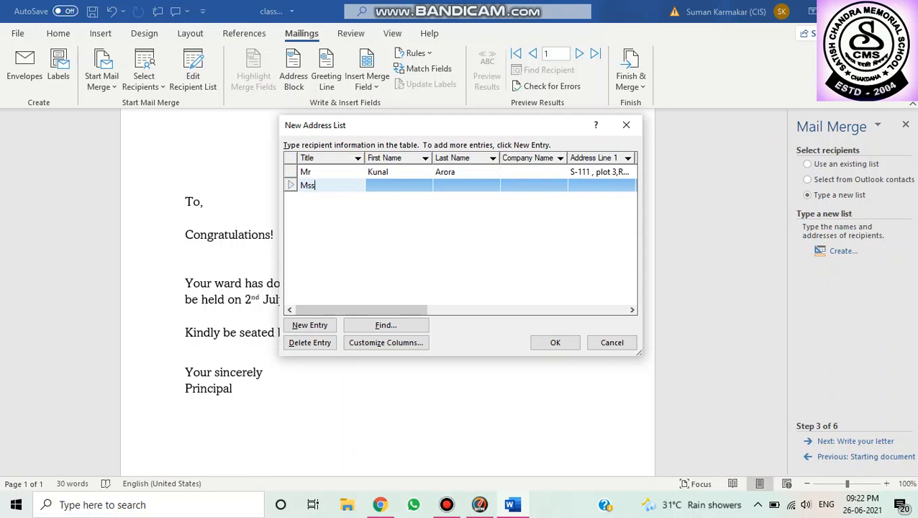
key("BackSpace")
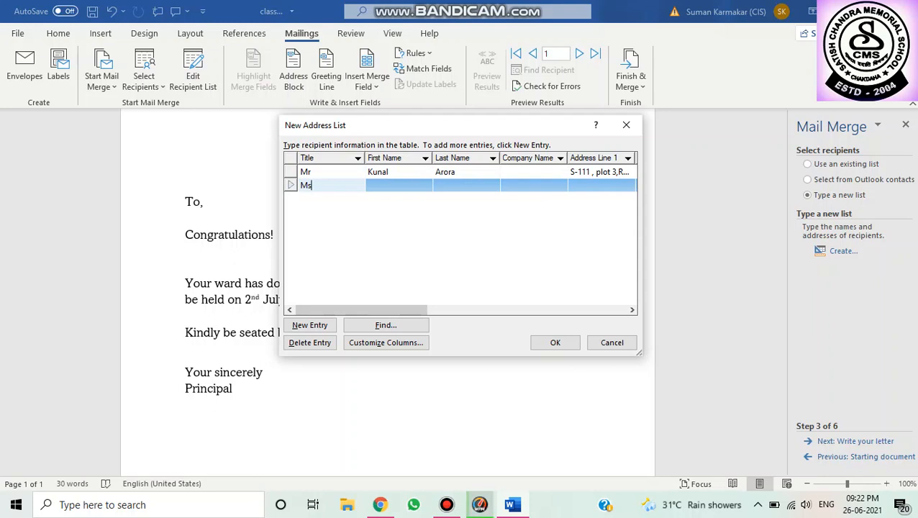
key("Tab")
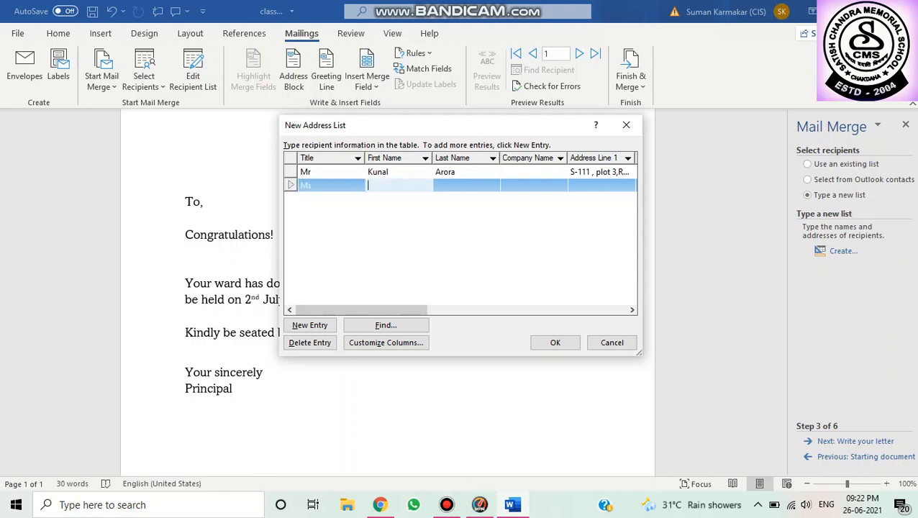
type("shalin")
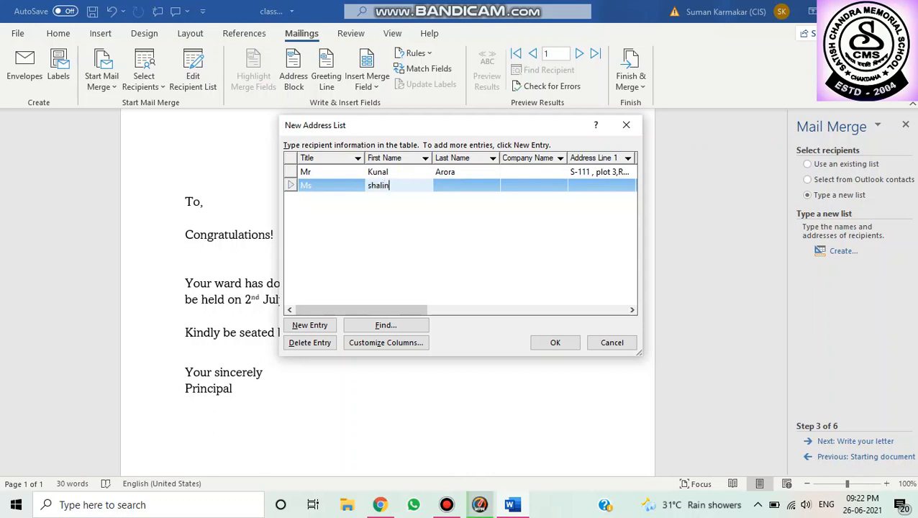
type("i")
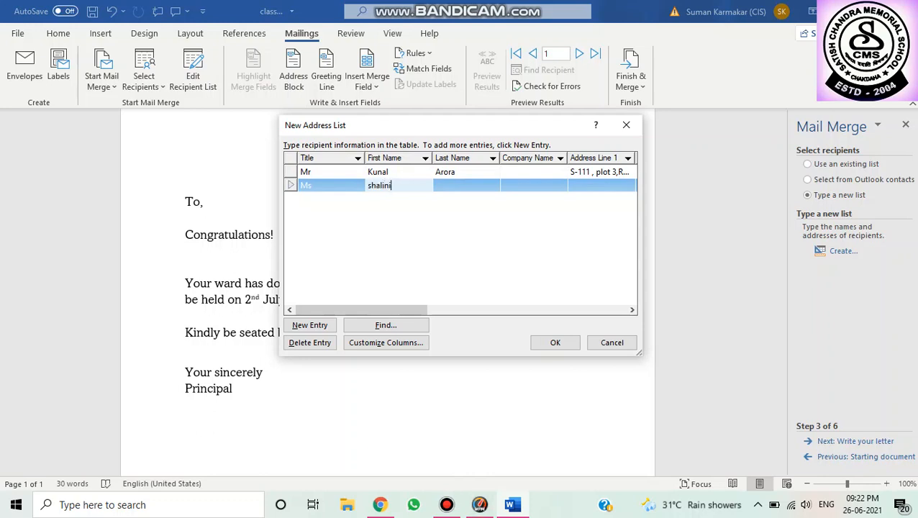
key("Tab")
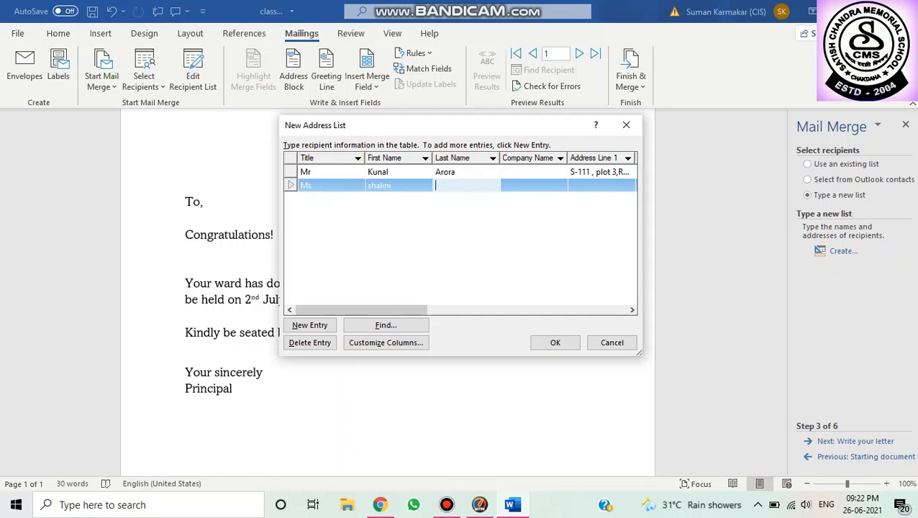
type("Kapoor")
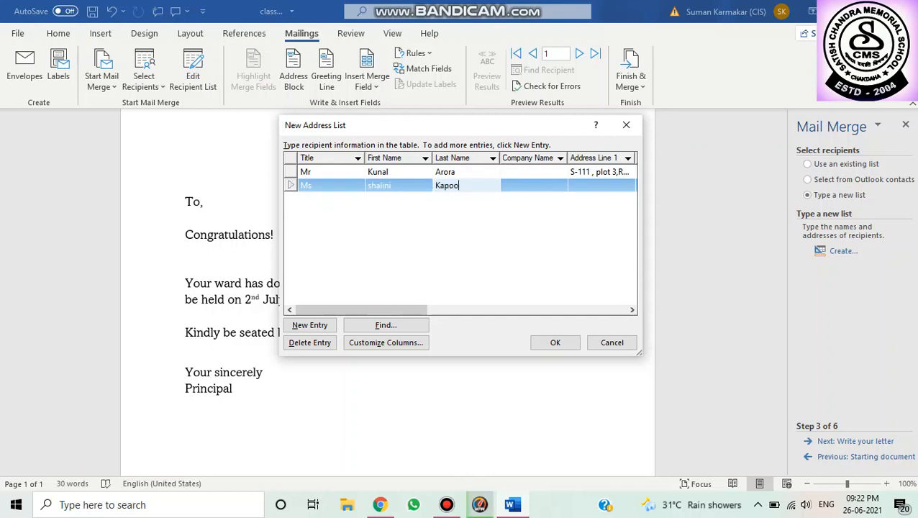
Step: Leave the second recipient's company name and second address line empty, and fill in Address Line 1 and City
key("Tab")
key("Tab")
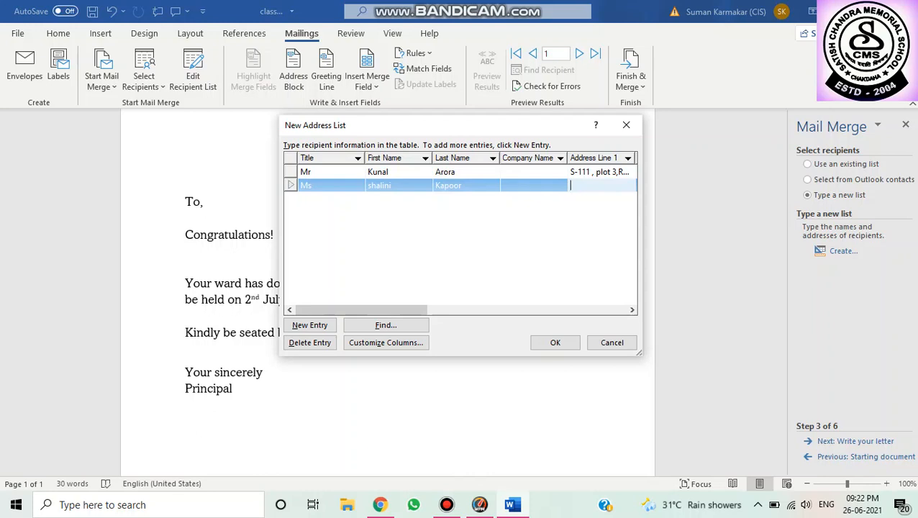
type("9/8977 civil lines")
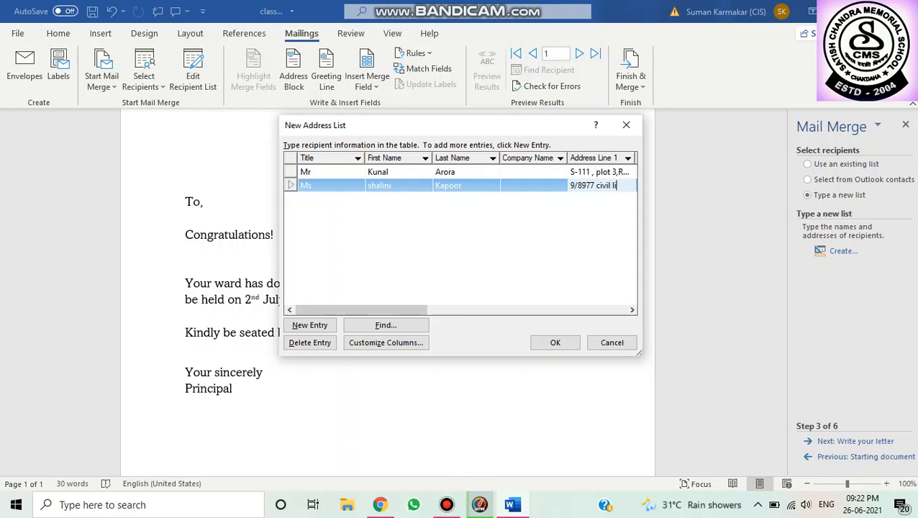
key("Tab")
key("Tab")
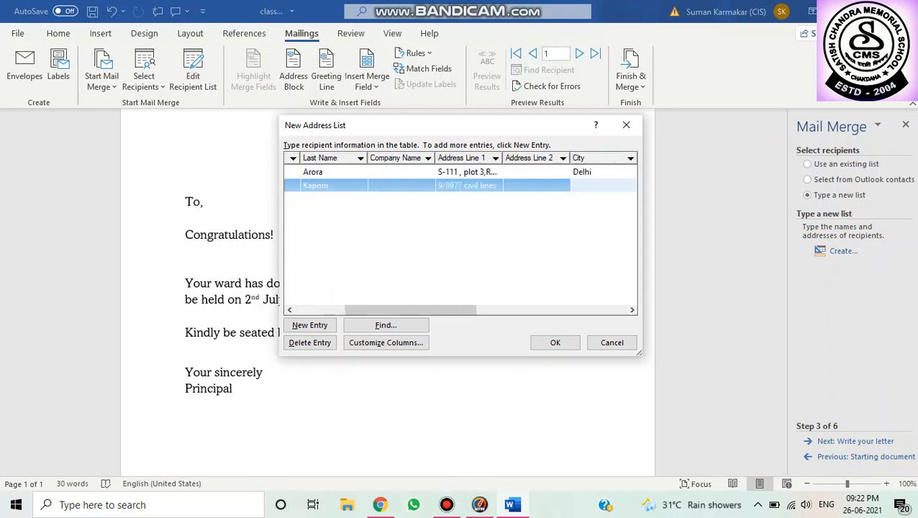
type("New Delho")
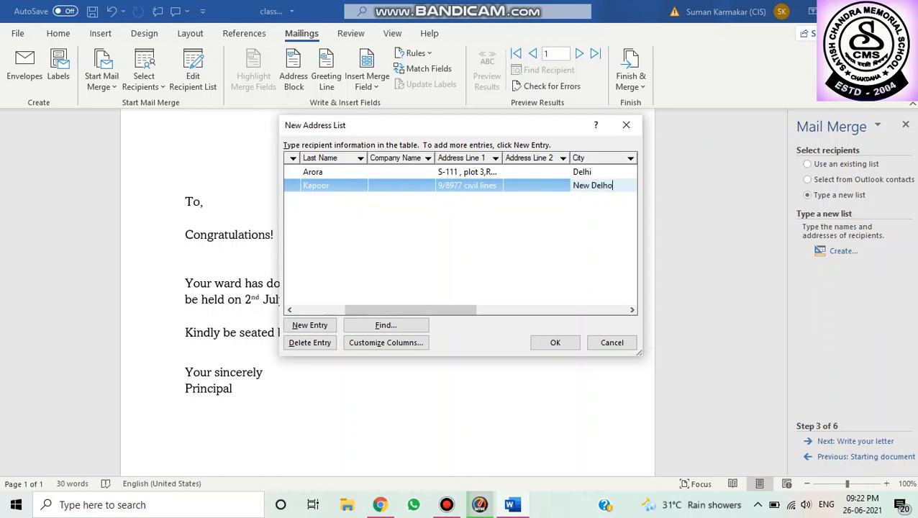
key("BackSpace")
type("i")
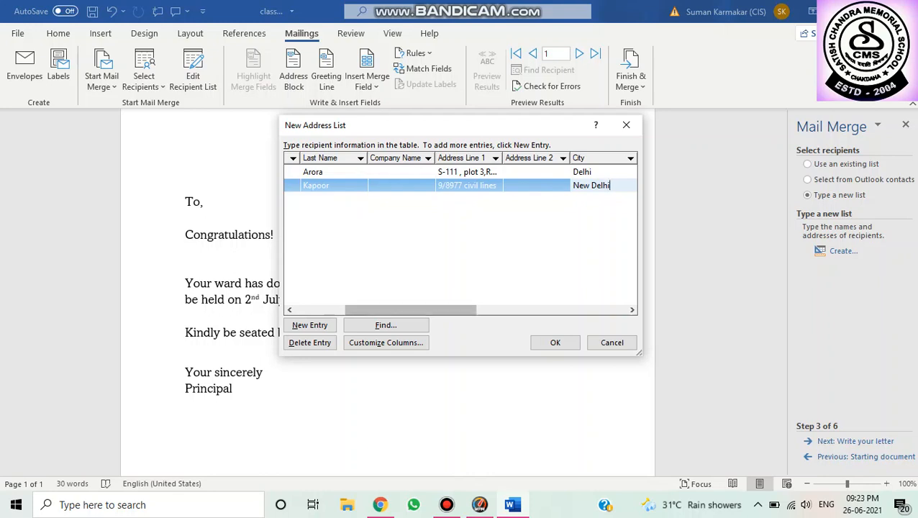
Step: Save the completed address list as plist in My Data Sources and accept its entries as the merge recipients
left_click_drag(410, 310, 359, 310)
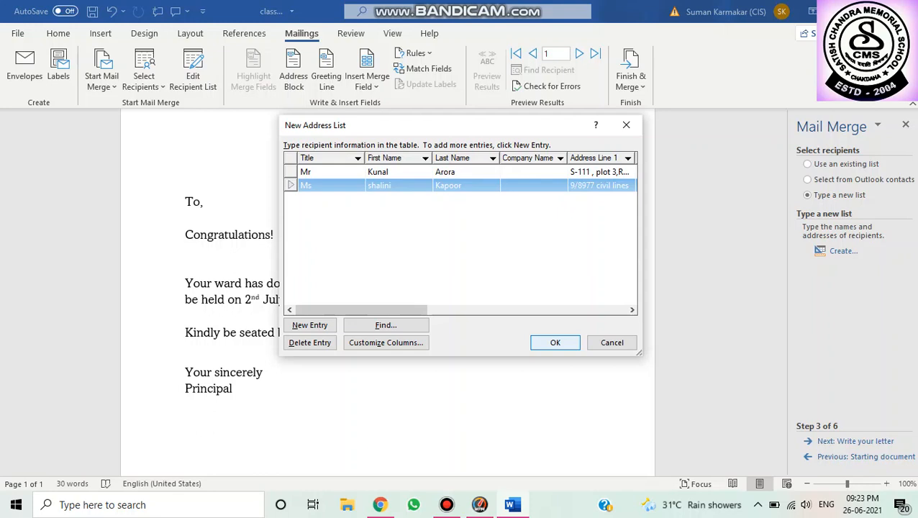
left_click(554, 343)
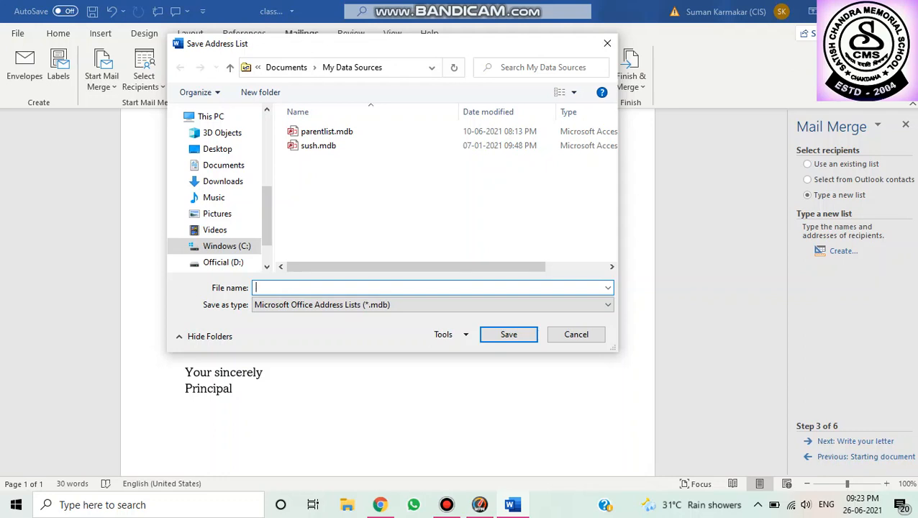
type("plist")
key("Return")
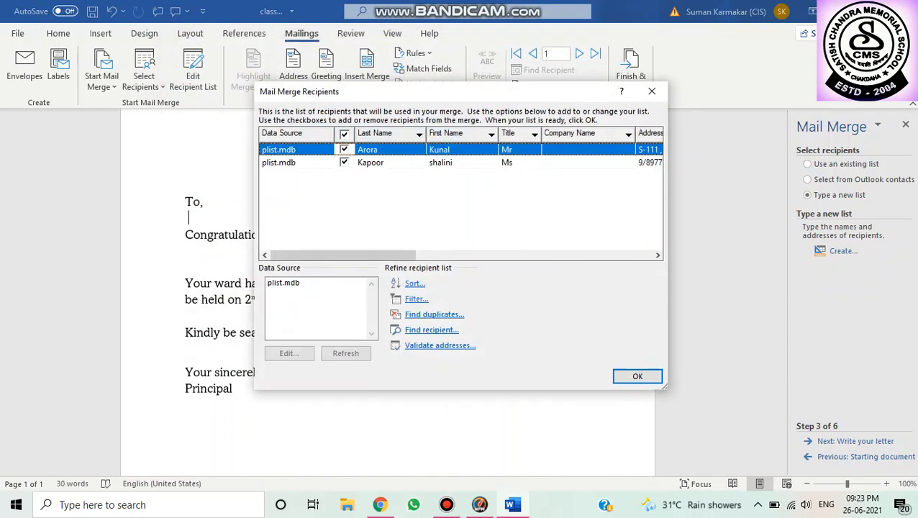
key("Return")
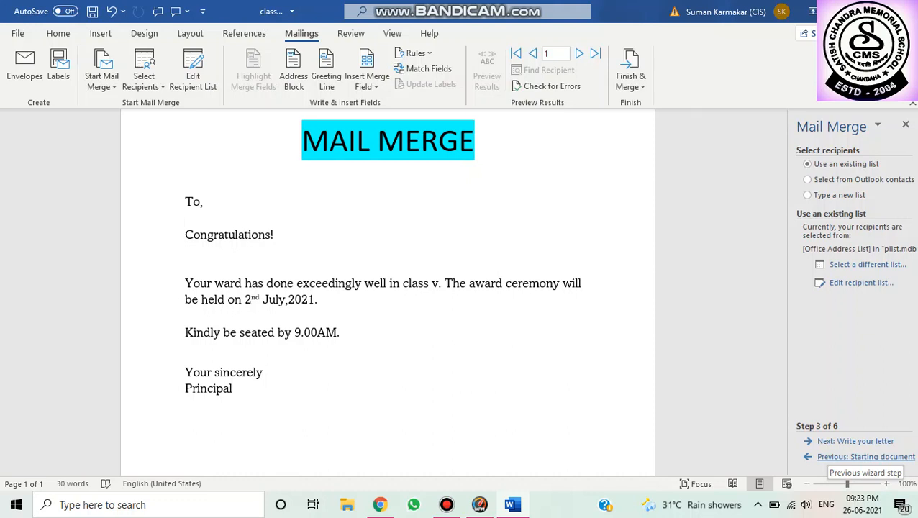
left_click(859, 457)
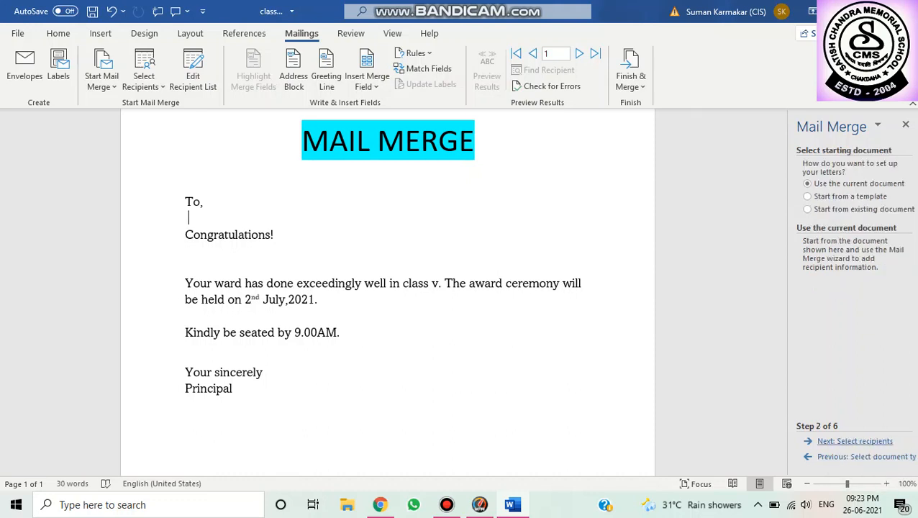
left_click(854, 441)
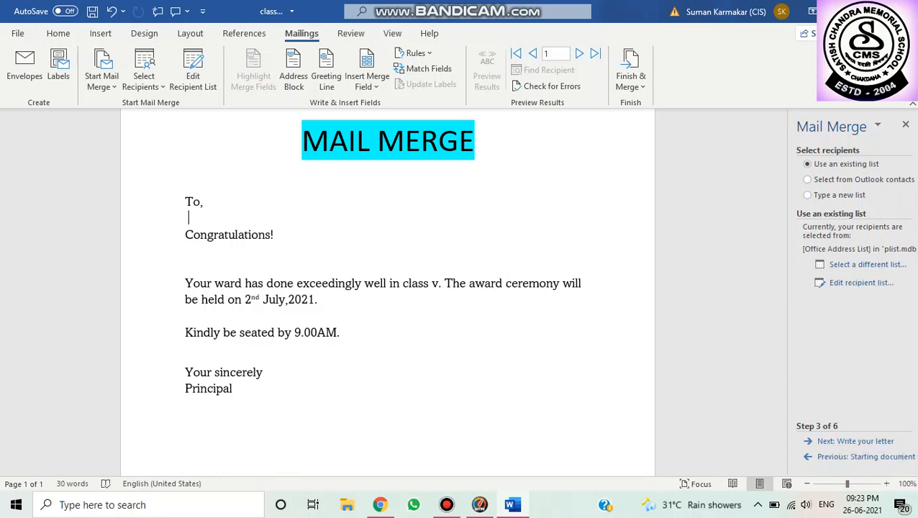